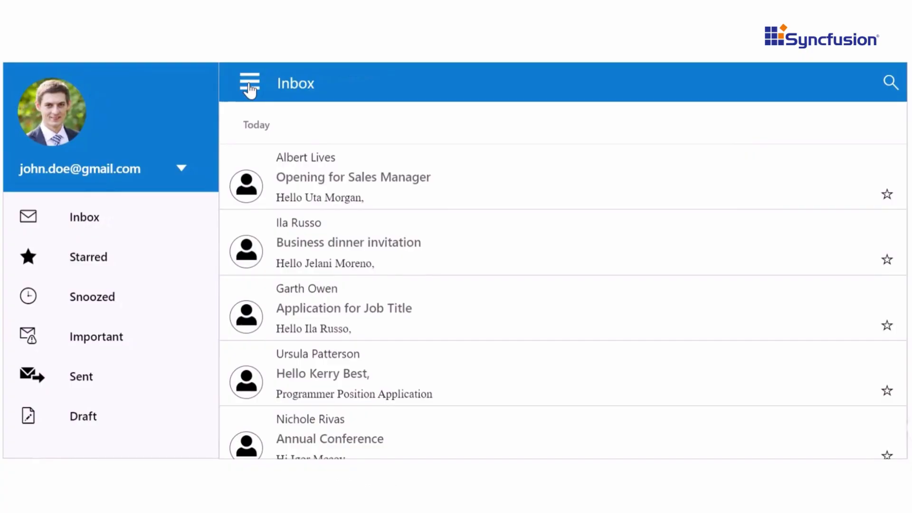
Hide the inbox's mail folder sidebar, then reopen it.
left_click(250, 84)
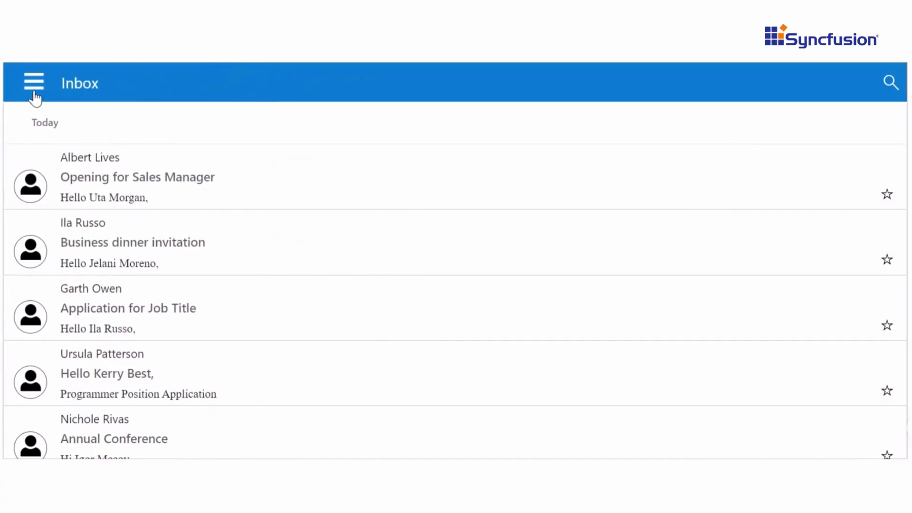
left_click(35, 85)
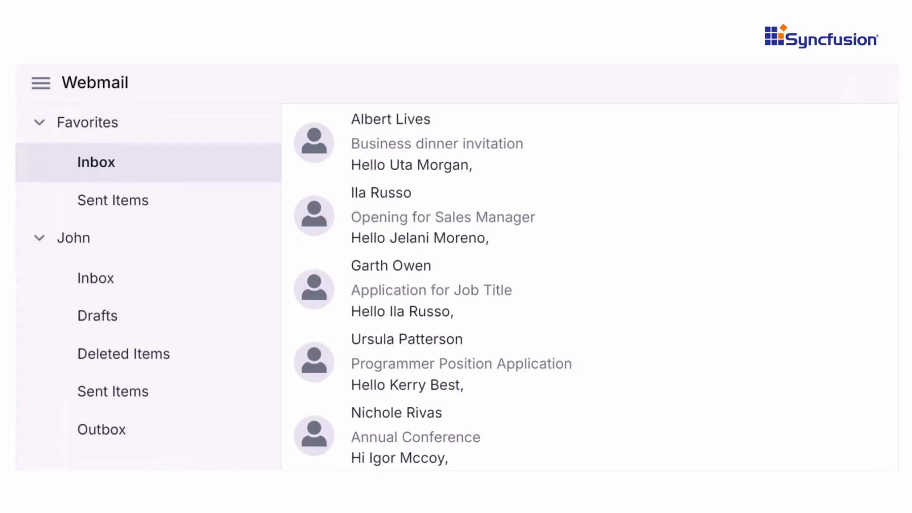
Collapse and re-expand the Webmail folder sidebar, then open the right-side folder sidebar.
left_click(34, 87)
left_click(33, 90)
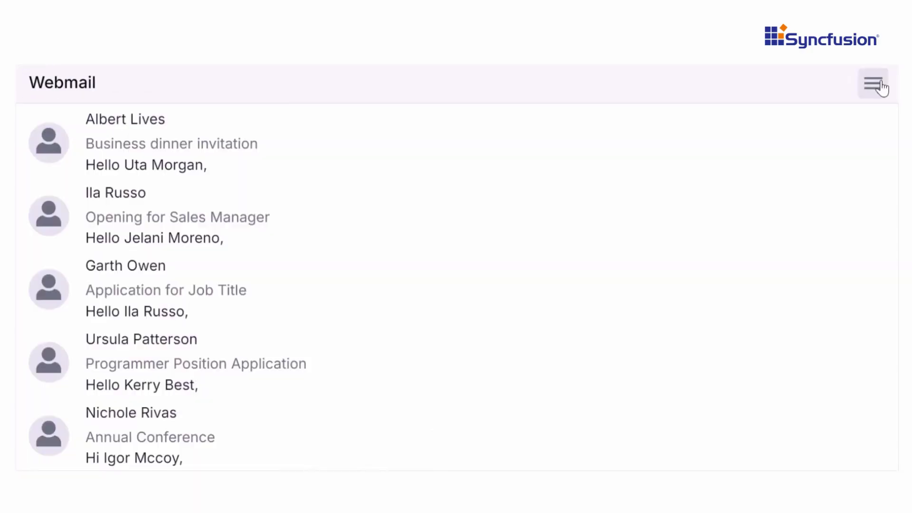
left_click(878, 85)
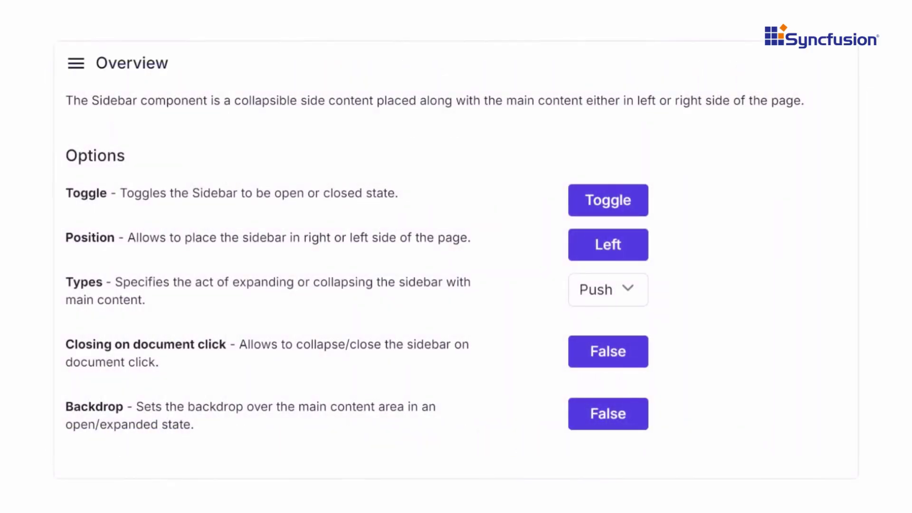
Open and close the Overview sidebar in Push, Over and Auto modes.
left_click(76, 68)
left_click(76, 65)
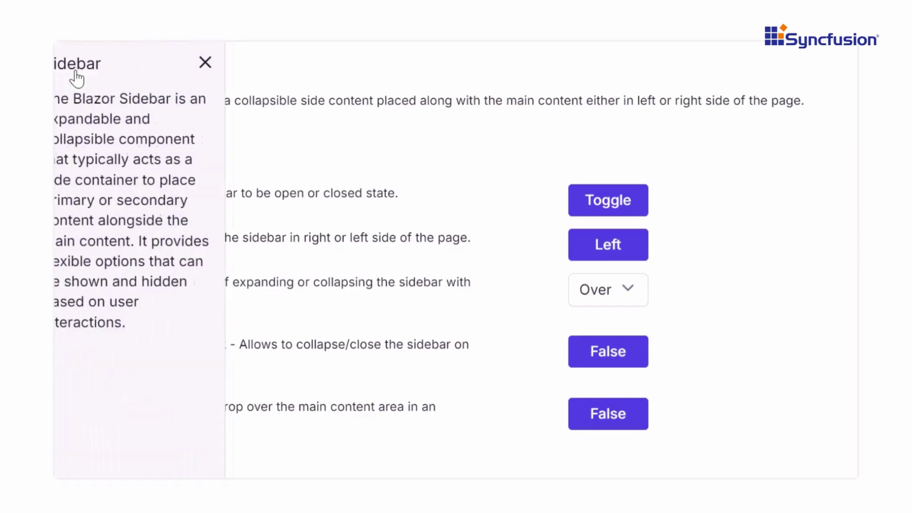
left_click(227, 62)
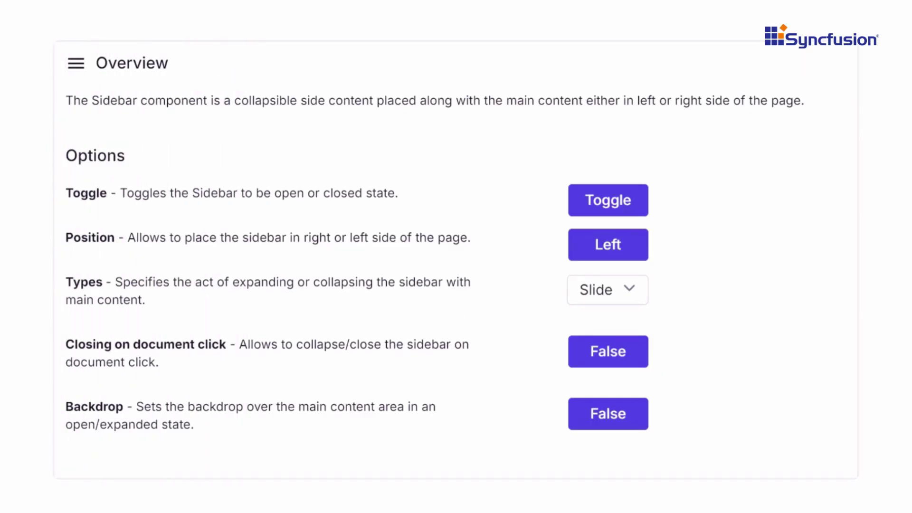
left_click(76, 64)
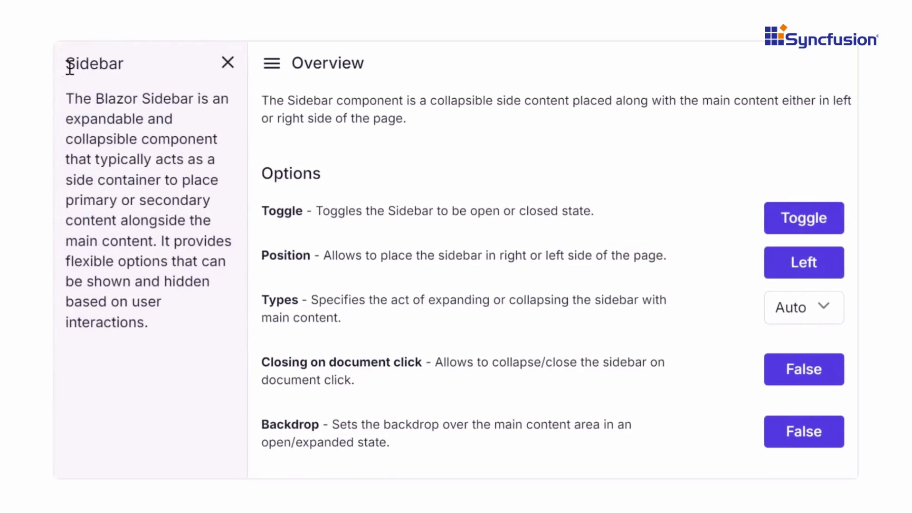
left_click(228, 68)
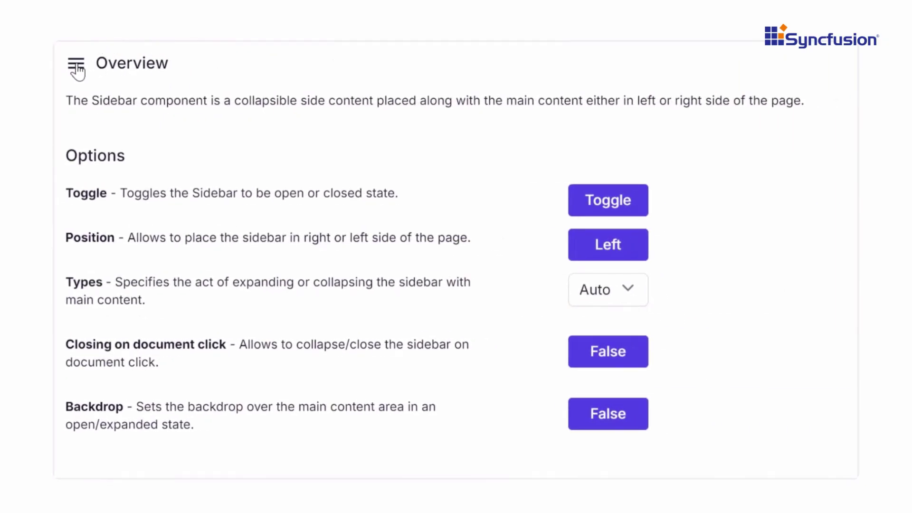
Toggle the sidebar beside the content, then enable Backdrop and open it over dimmed content.
left_click(77, 66)
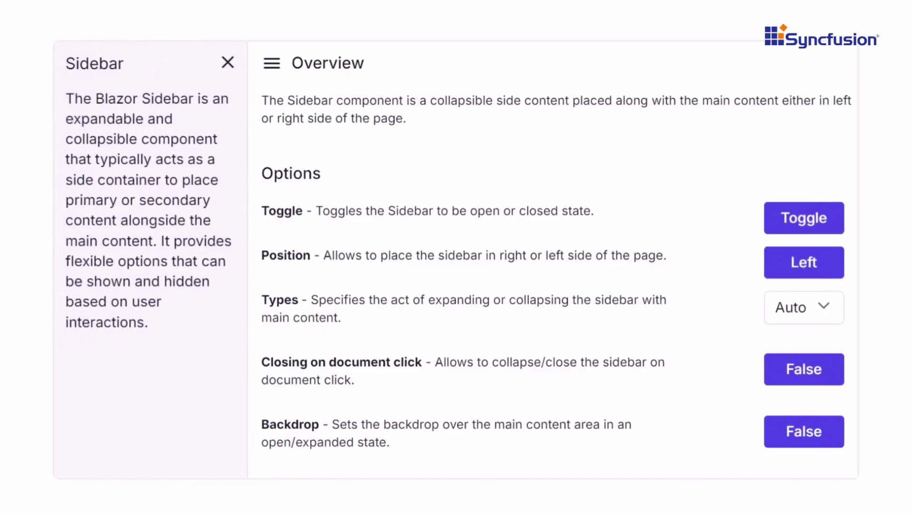
left_click(227, 66)
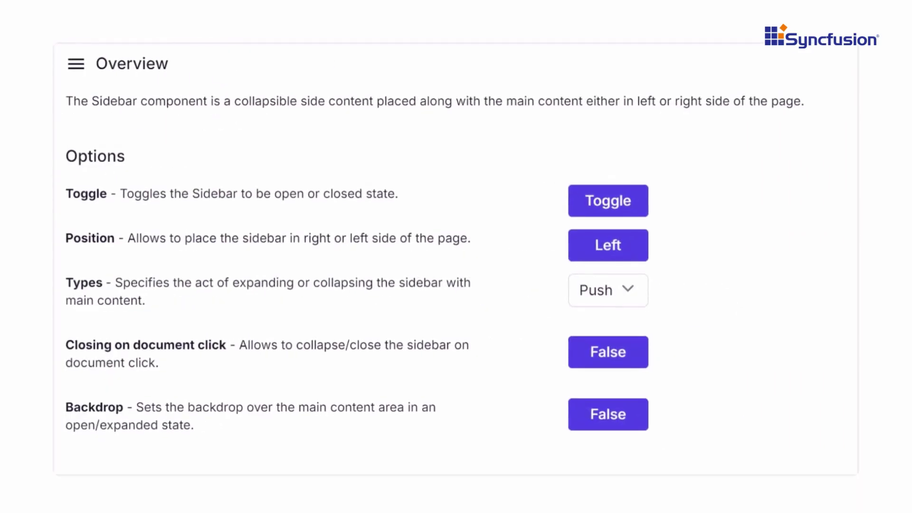
left_click(615, 428)
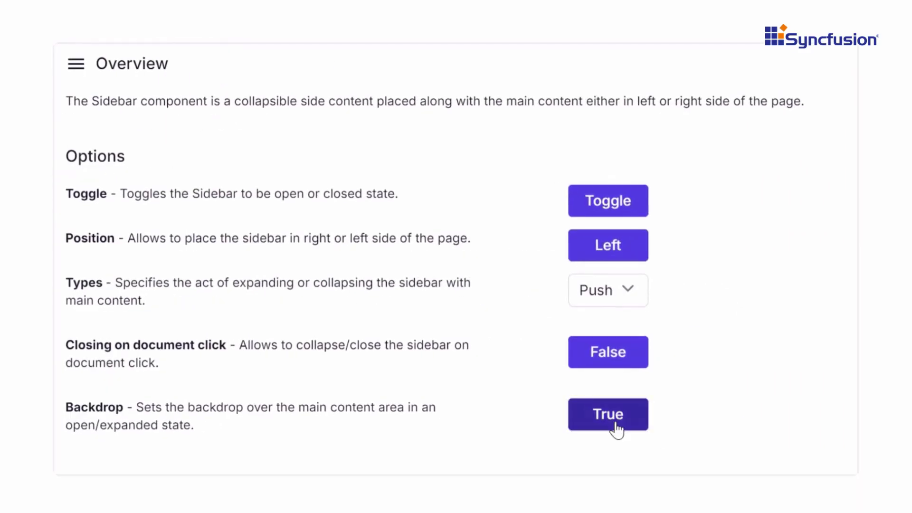
left_click(75, 68)
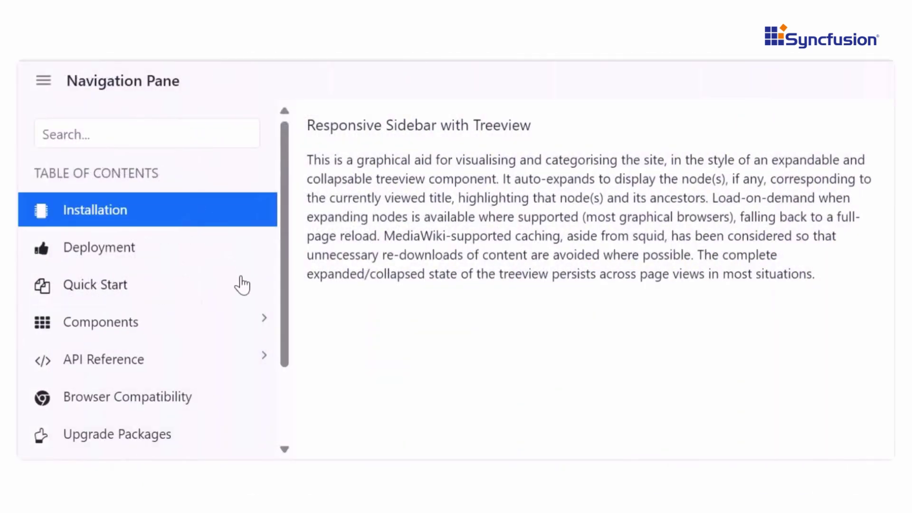
scroll(243, 285, "down", 3)
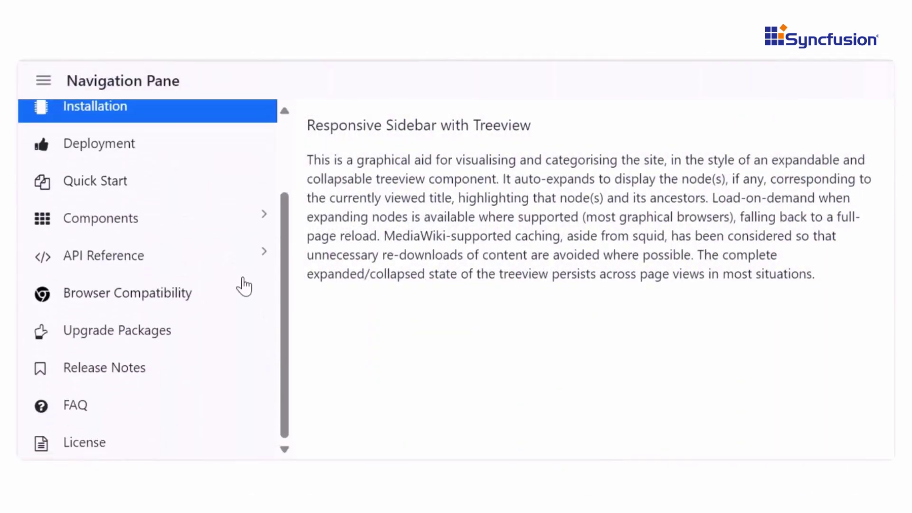
Expand the Components node in the Navigation Pane tree to show its child items.
left_click(253, 225)
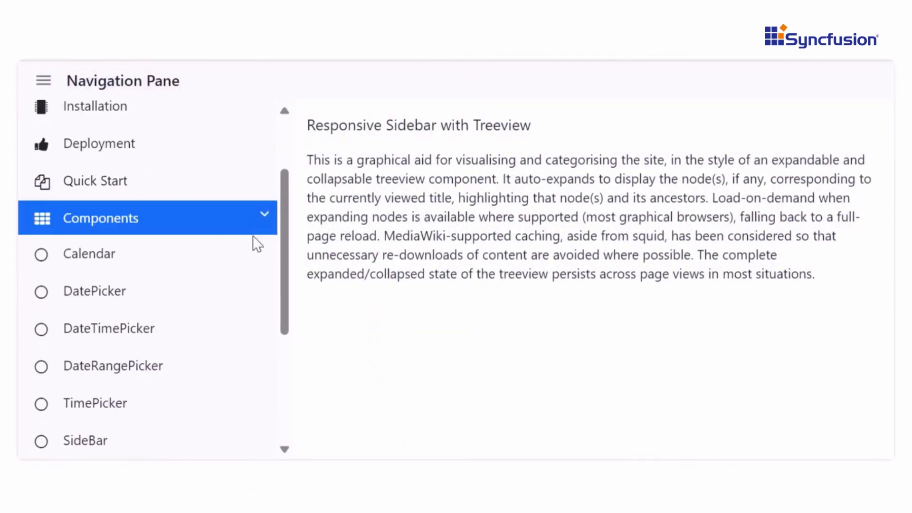
scroll(254, 253, "up", 3)
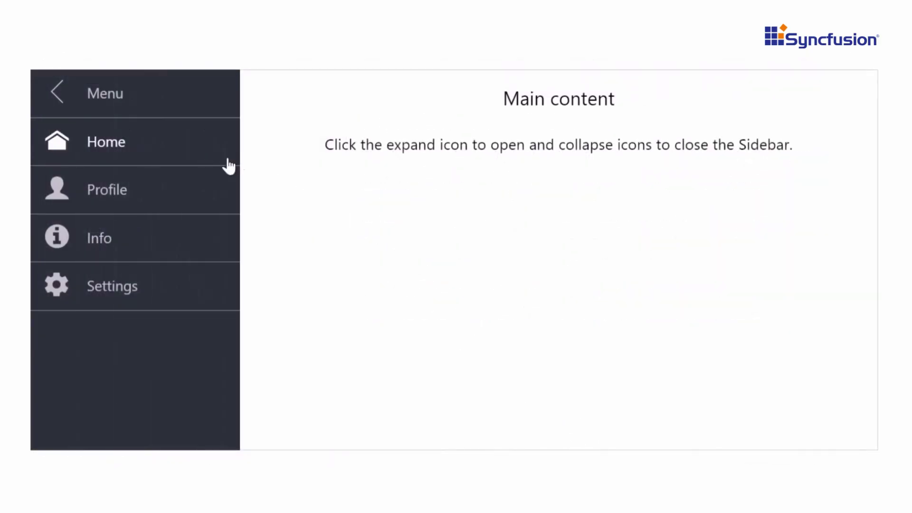
Collapse the dark Menu sidebar to icons, expand it to labels, then collapse it again.
left_click(77, 96)
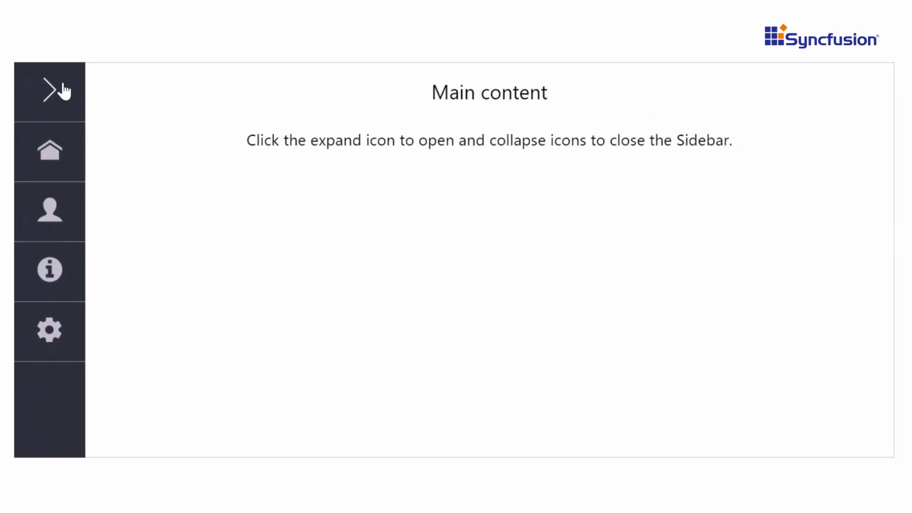
left_click(64, 91)
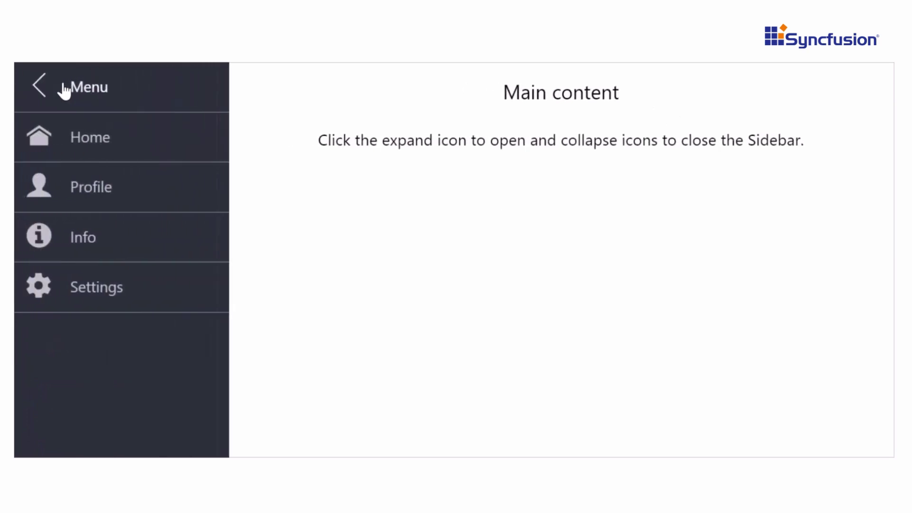
left_click(64, 91)
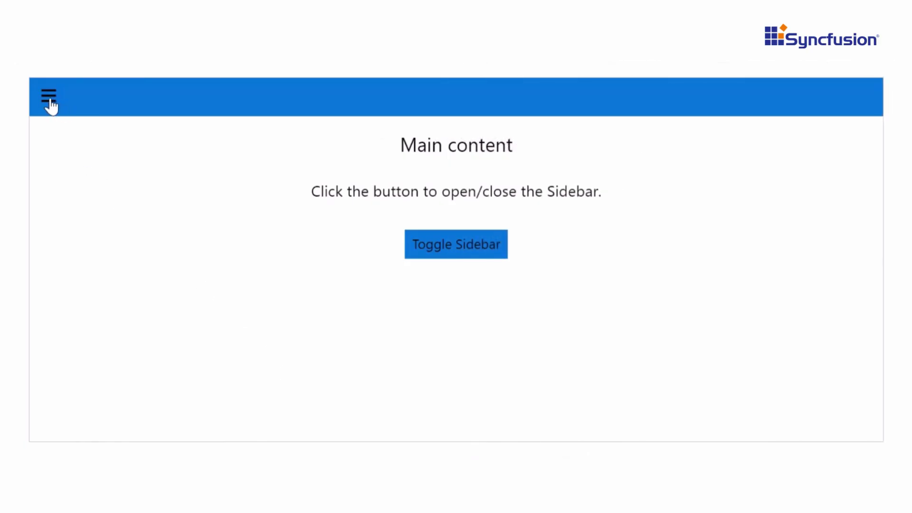
Open the blue Toggle Sidebar panel, then close and reopen it from the main content.
left_click(48, 100)
left_click(459, 263)
left_click(460, 263)
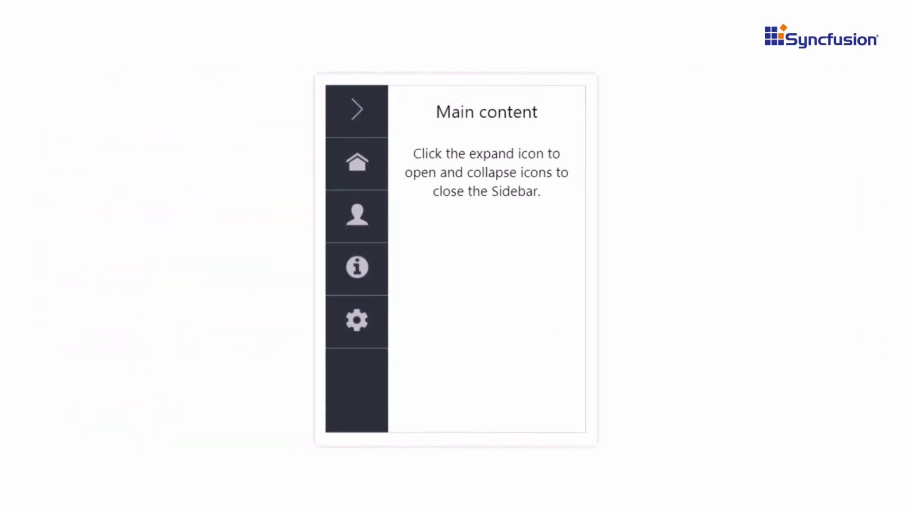
Expand and collapse the narrow docked menu, then expand and collapse the wider one.
left_click(343, 110)
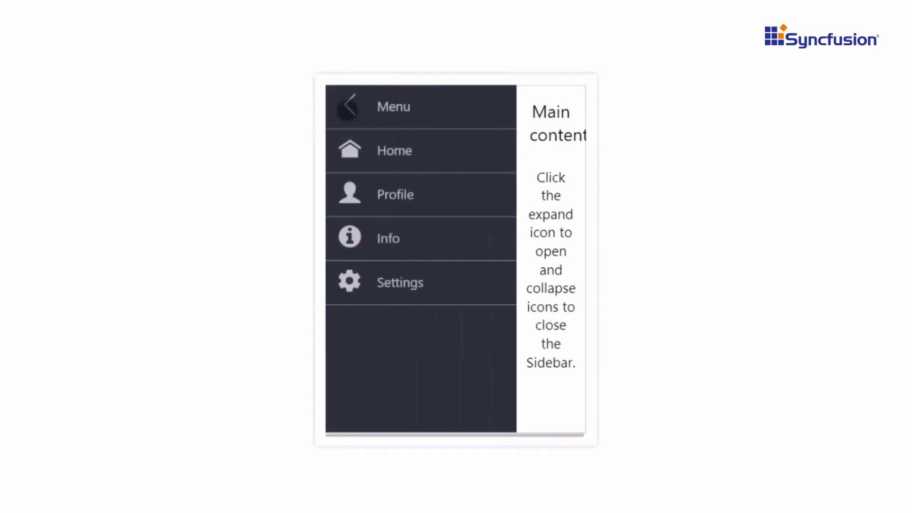
left_click(349, 107)
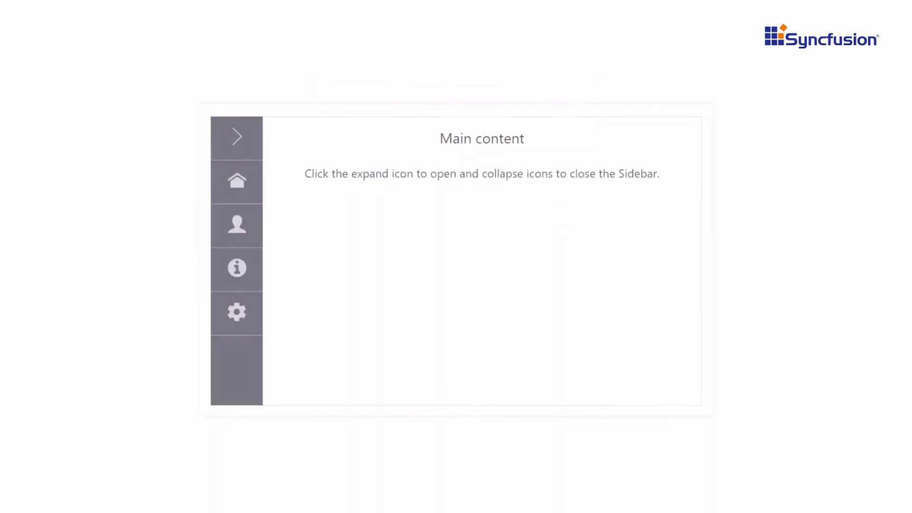
left_click(222, 137)
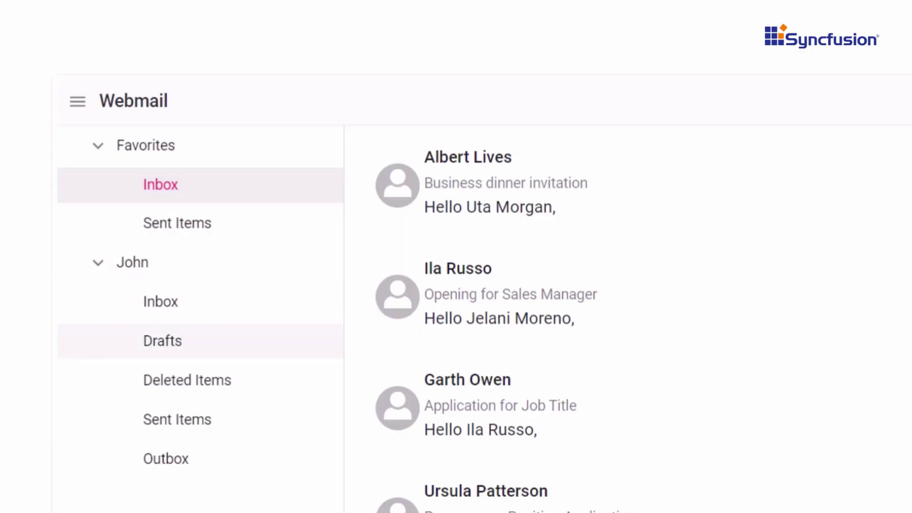
Open Deleted Items under John in the Webmail folder tree to list its messages.
left_click(187, 380)
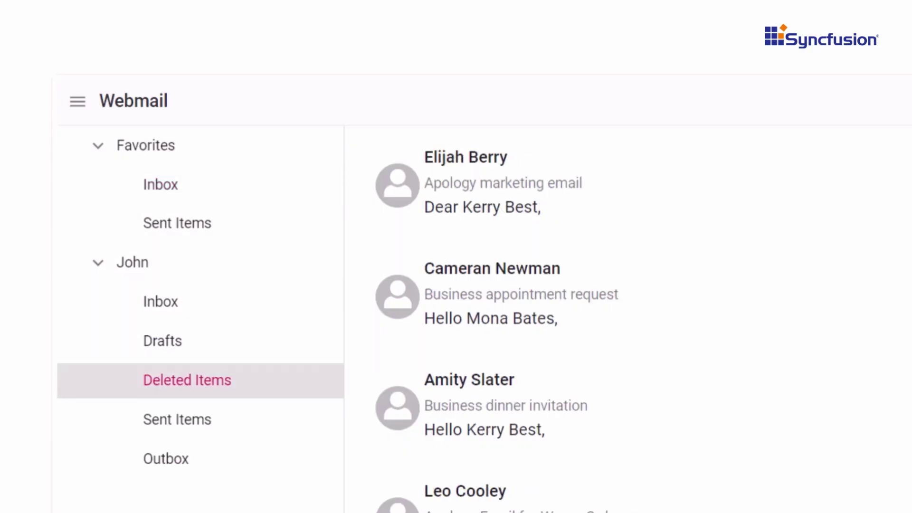